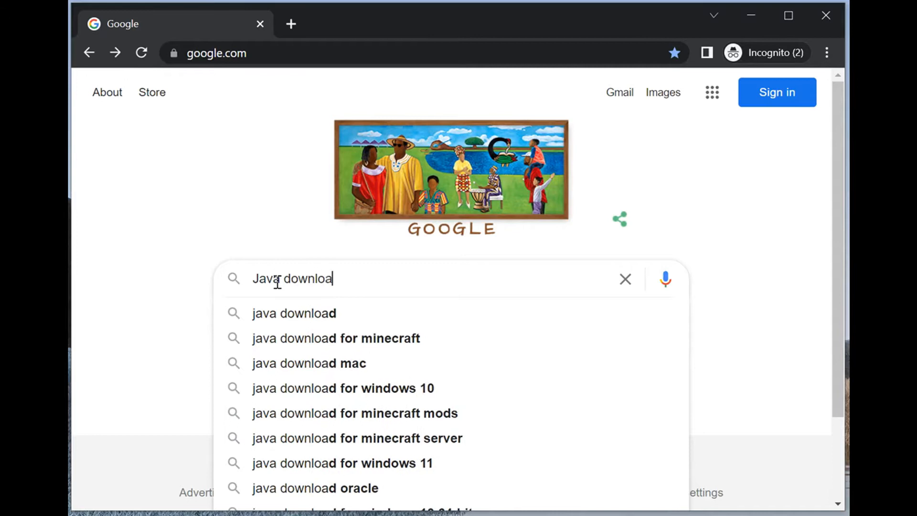
Search the web for "Java download" and open Oracle's Java Downloads page from the results
key(Return)
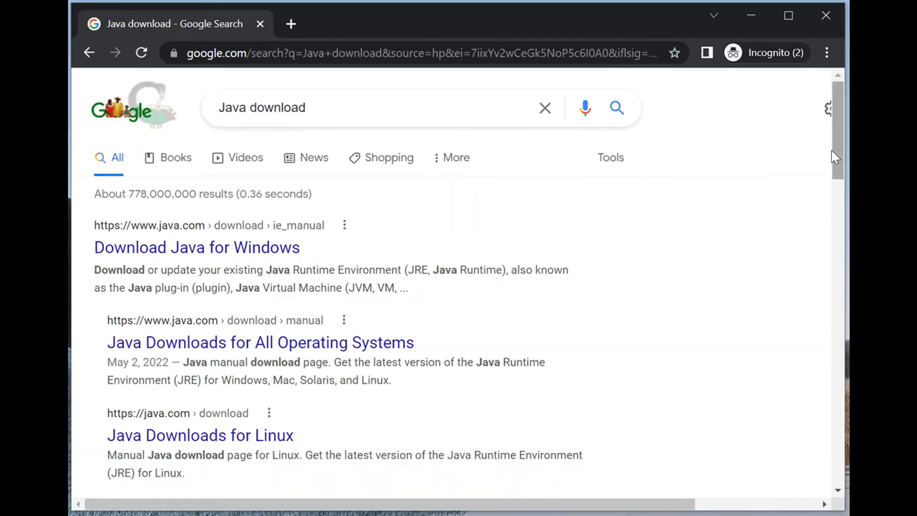
drag(837, 153, 844, 269)
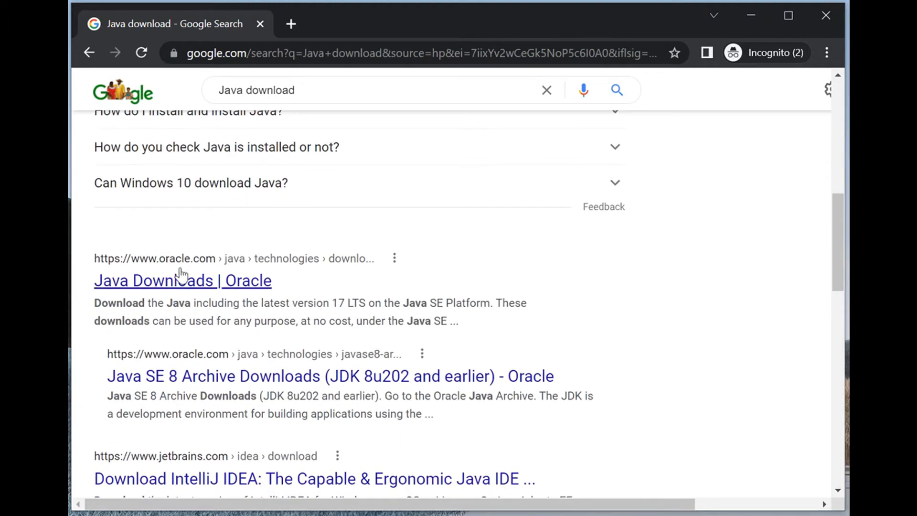
click(167, 282)
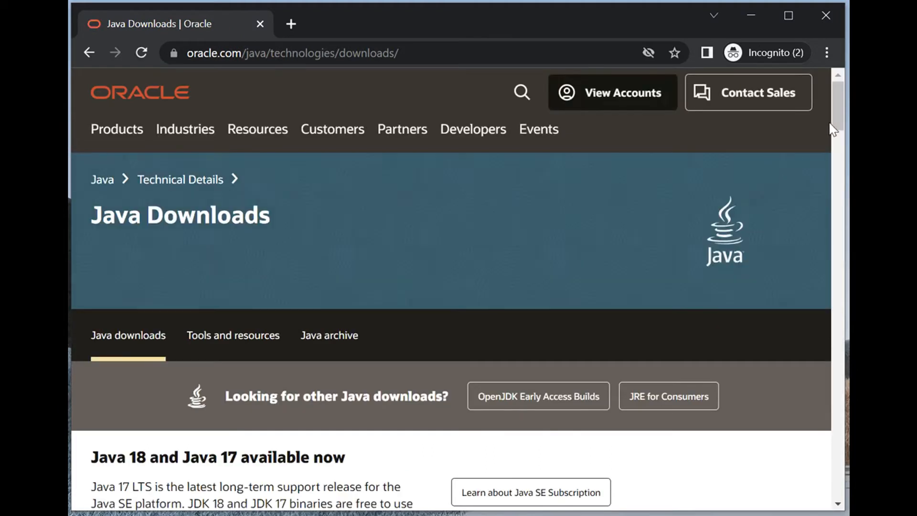
Download the Windows x64 Installer of Java SE Development Kit 18.0.1.1
drag(840, 103, 841, 151)
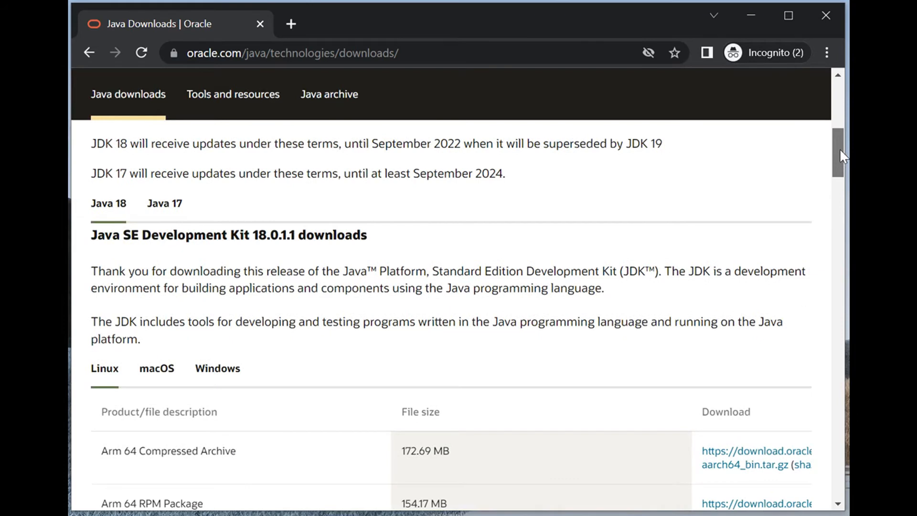
scroll(841, 156, down, 2)
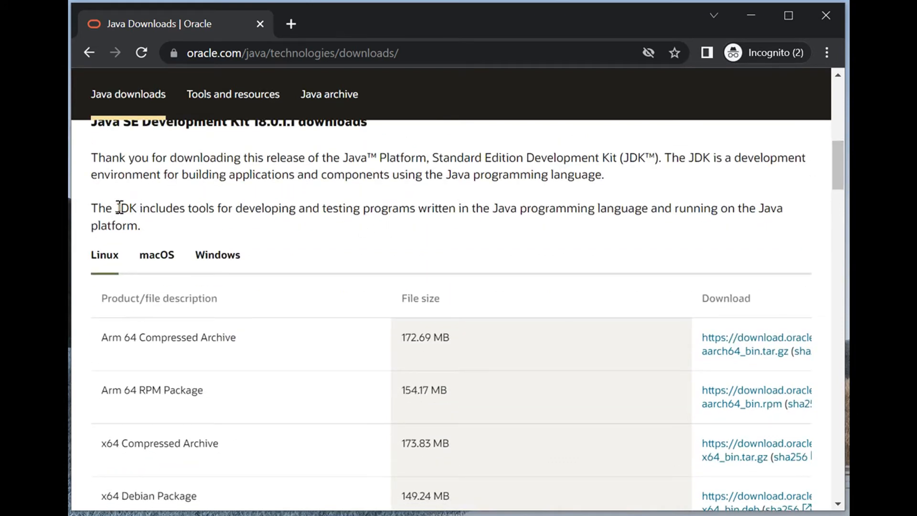
click(221, 256)
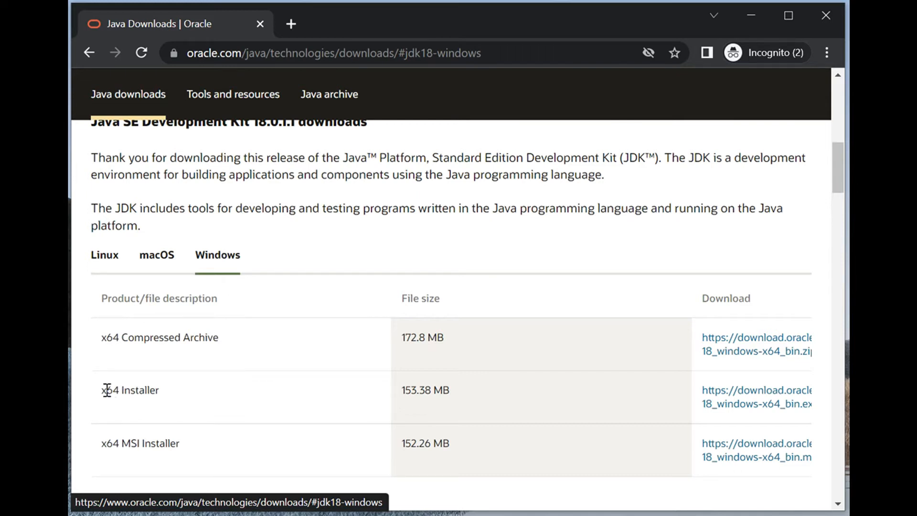
drag(107, 390, 164, 395)
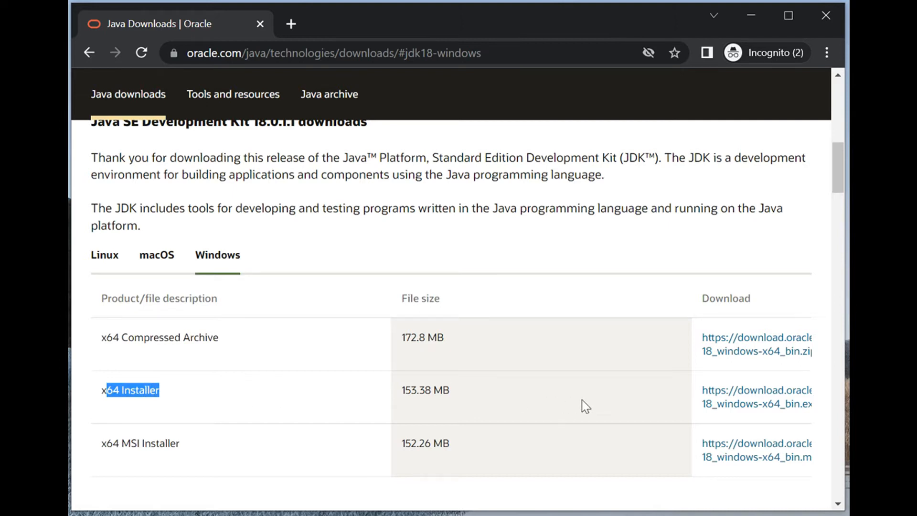
click(757, 403)
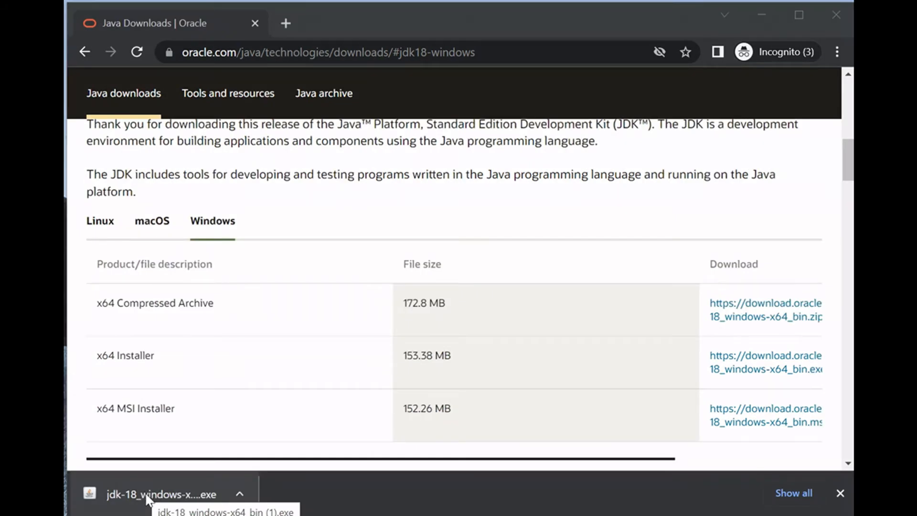
Run the downloaded JDK installer and install it to C:\Program Files\Java\jdk-18.0.1.1\, closing the wizard when done
click(148, 496)
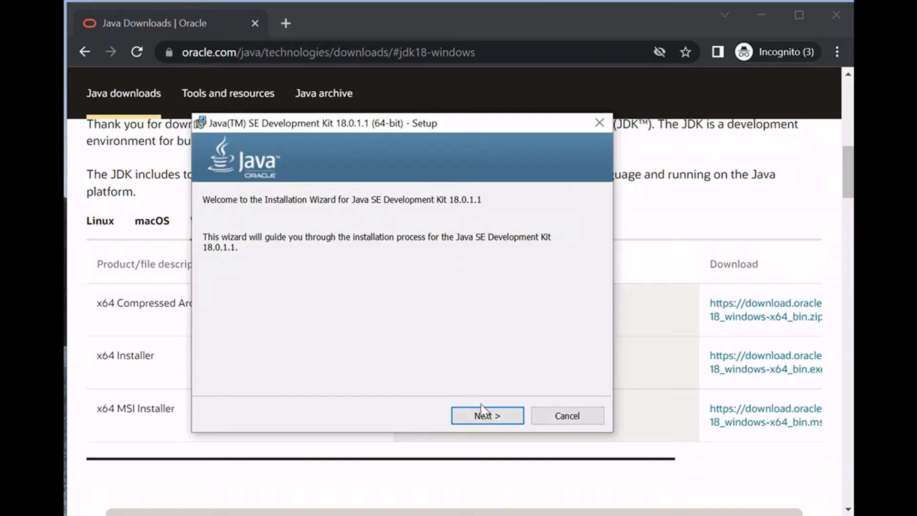
click(487, 417)
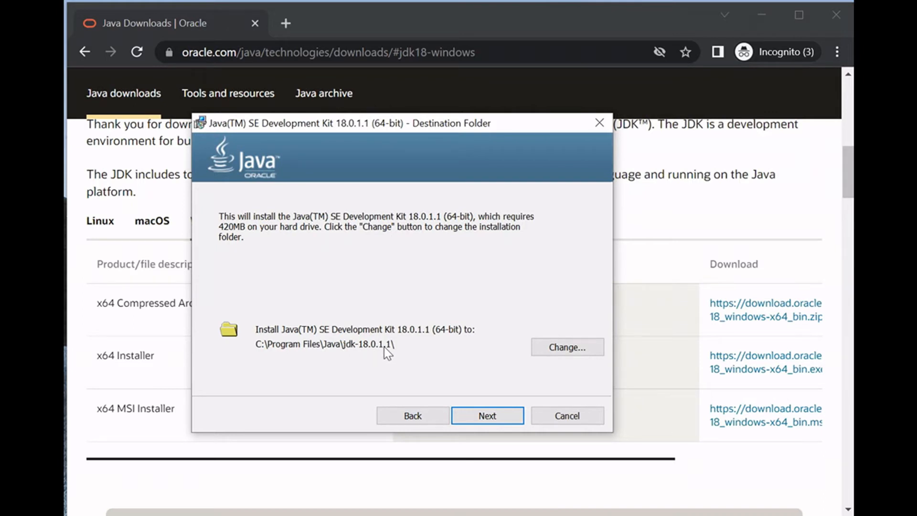
click(488, 415)
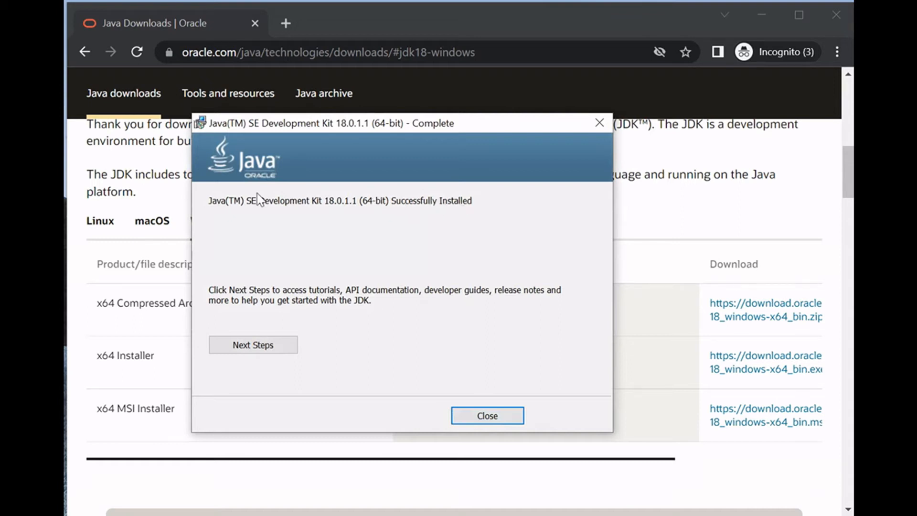
click(488, 416)
In File Explorer, open the jdk-18.0.1.1 folder under C:\Program Files\Java and copy its folder path
click(515, 513)
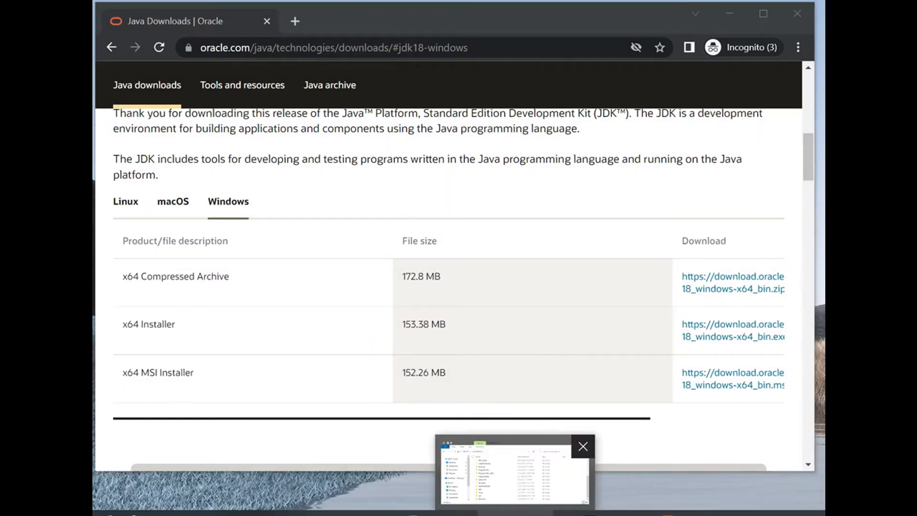
click(512, 513)
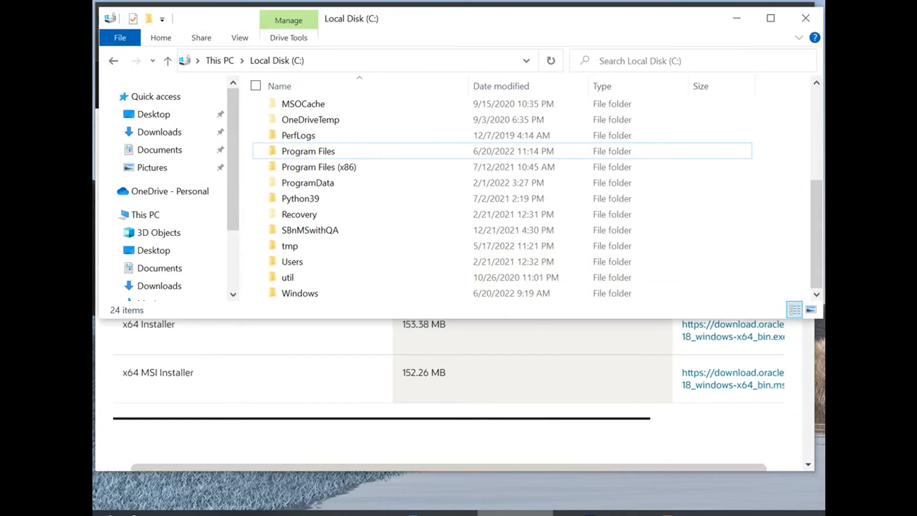
double_click(322, 153)
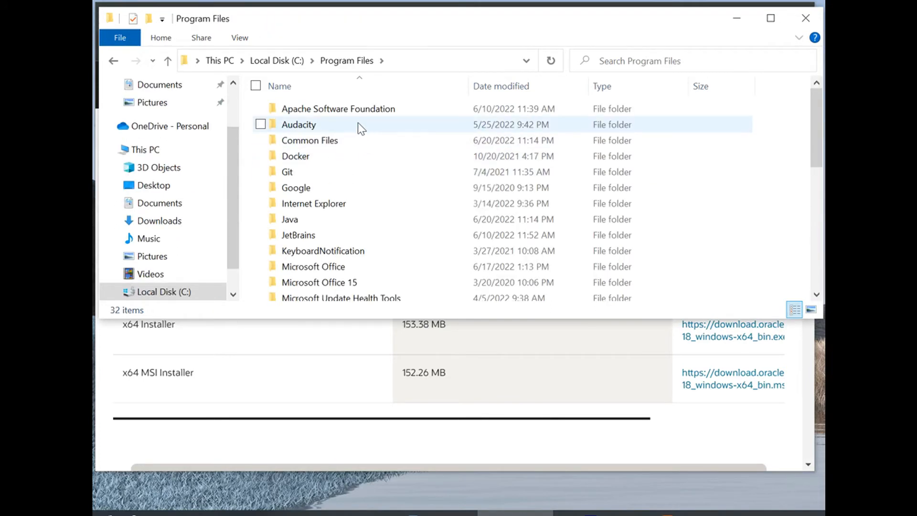
click(293, 220)
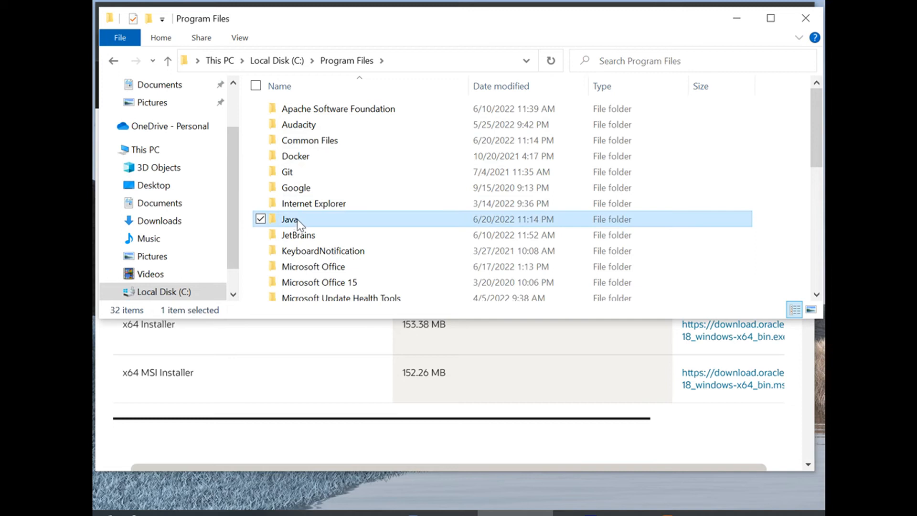
double_click(300, 222)
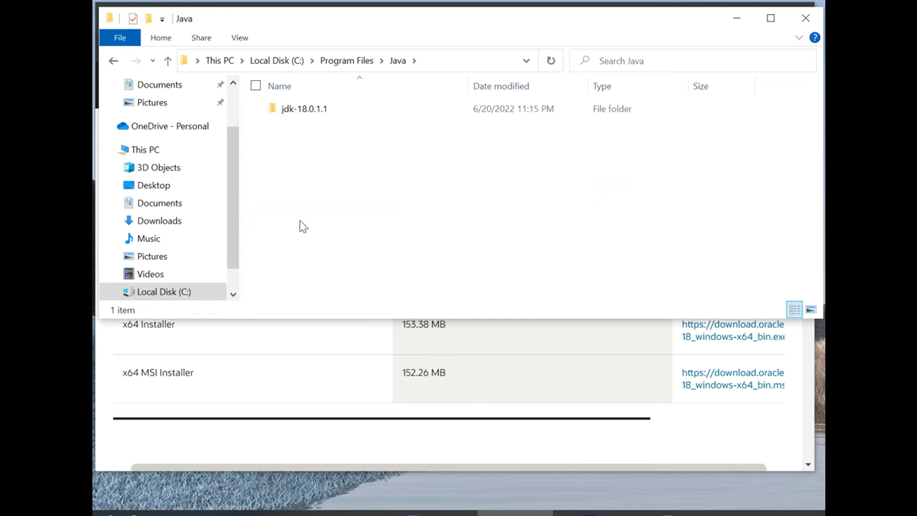
double_click(297, 111)
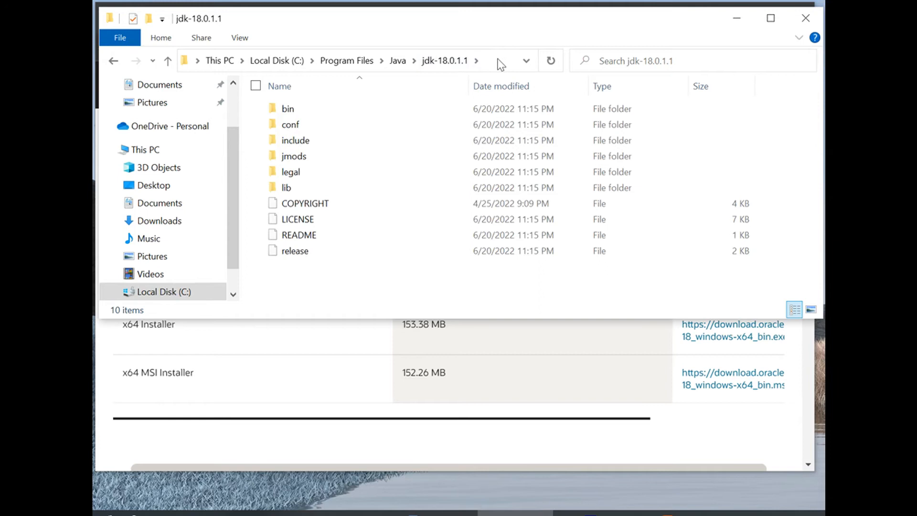
click(485, 60)
key(ctrl+c)
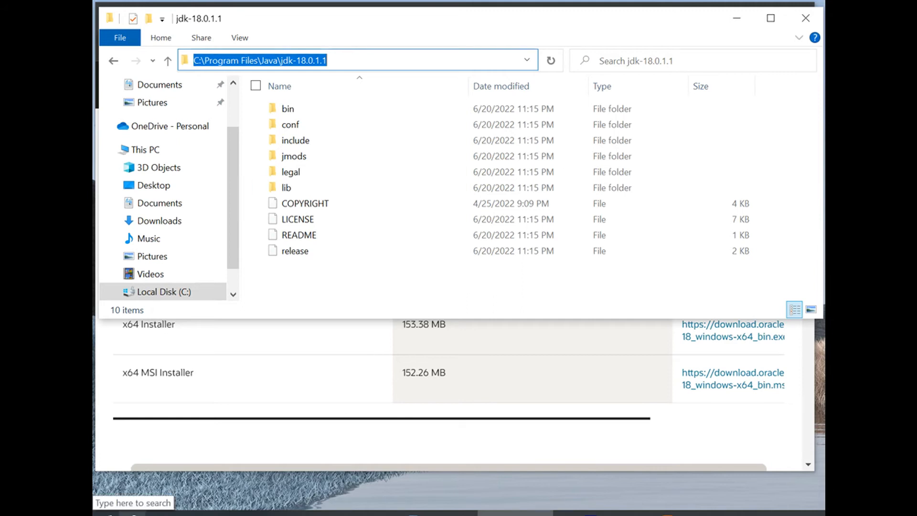
Search Windows for the system environment variables settings and open the Environment Variables dialog
click(134, 514)
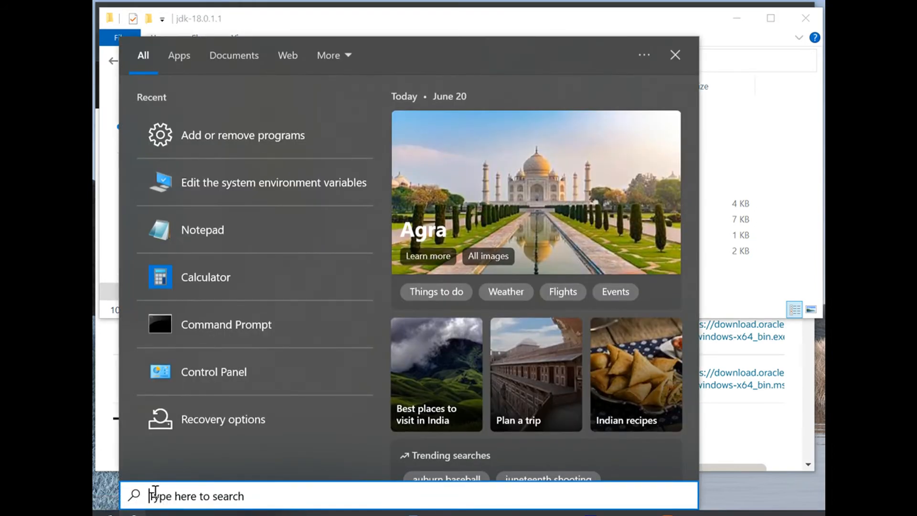
text(envi)
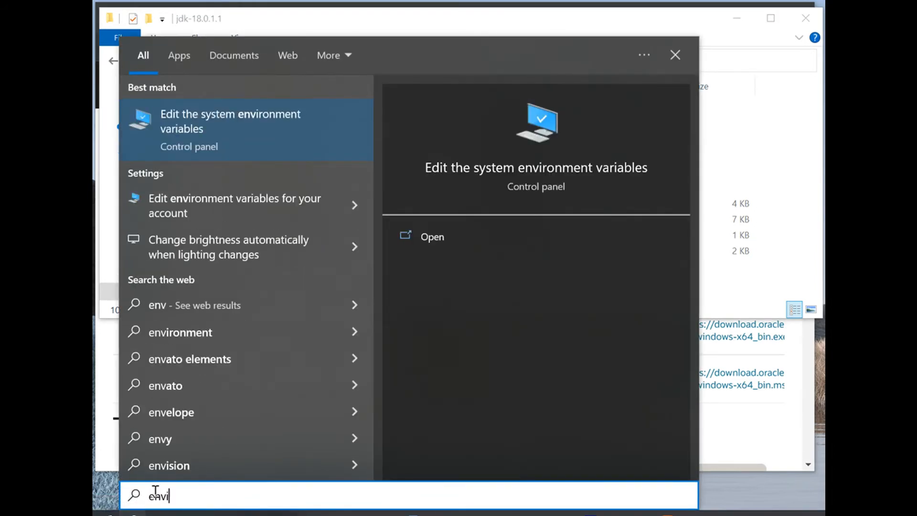
text(r)
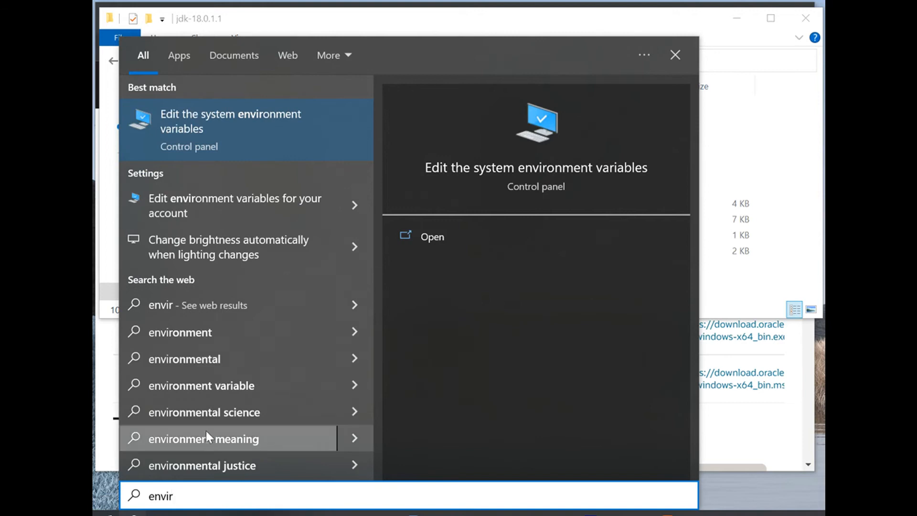
click(559, 167)
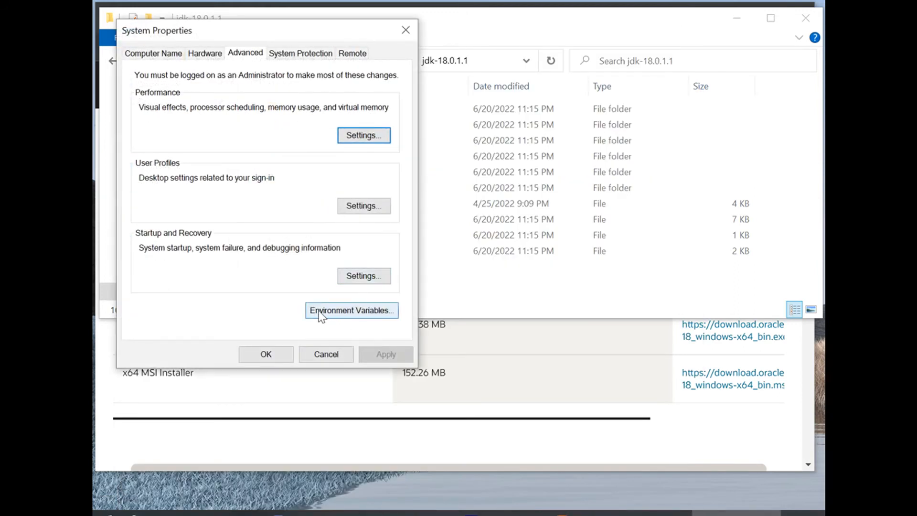
click(374, 310)
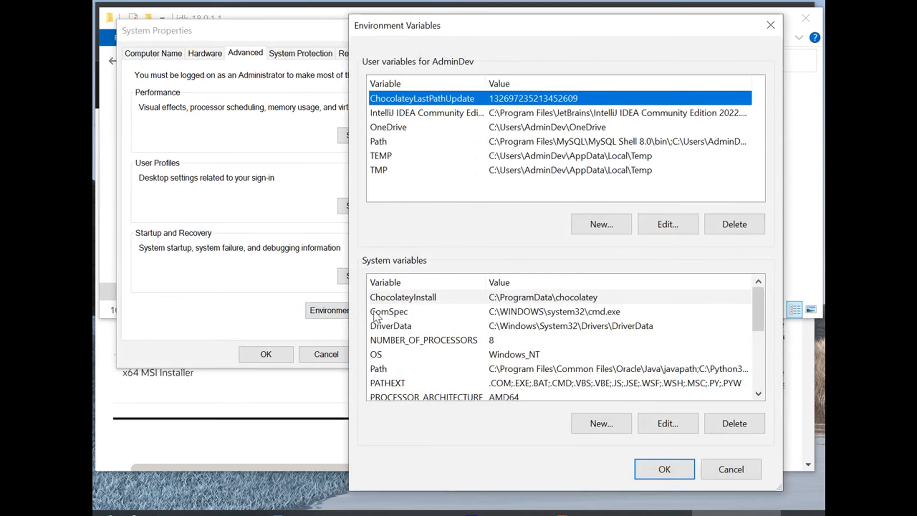
drag(569, 21, 557, 19)
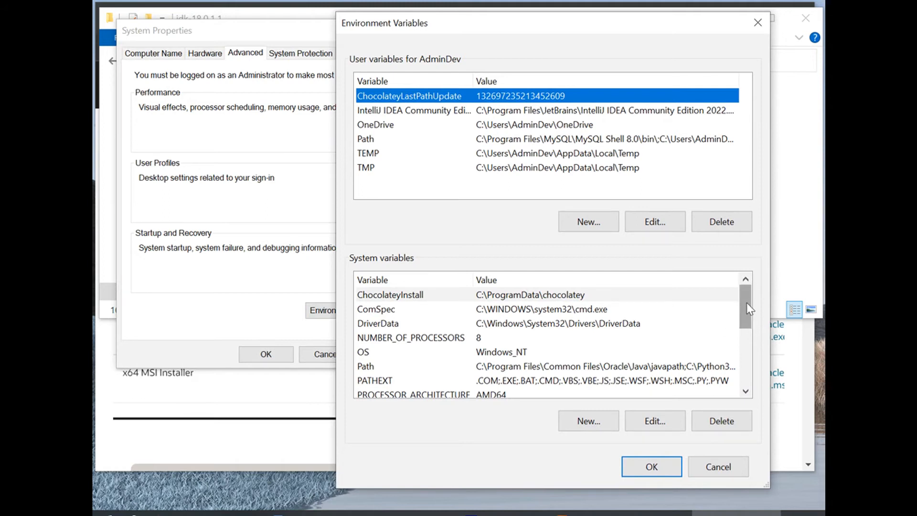
Create a system variable named JAVA_HOME with the value C:\Program Files\Java\jdk-18.0.1.1
click(584, 427)
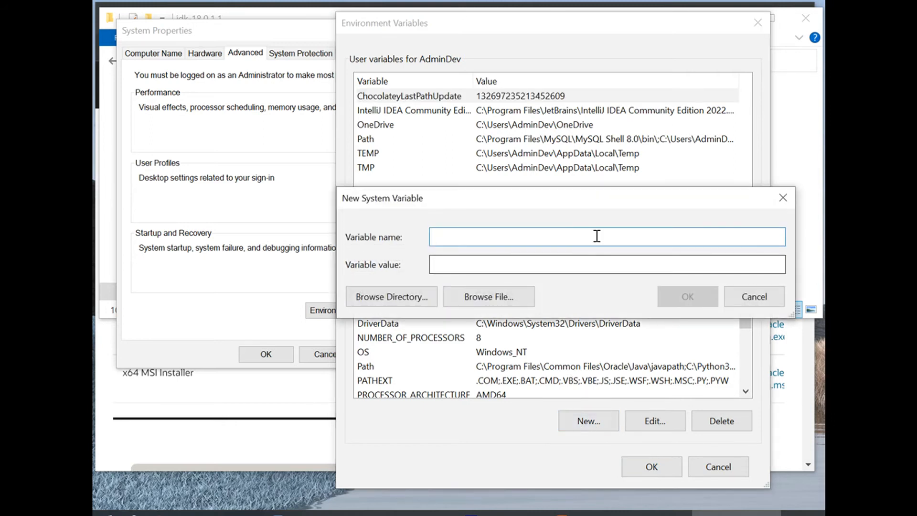
text(JA)
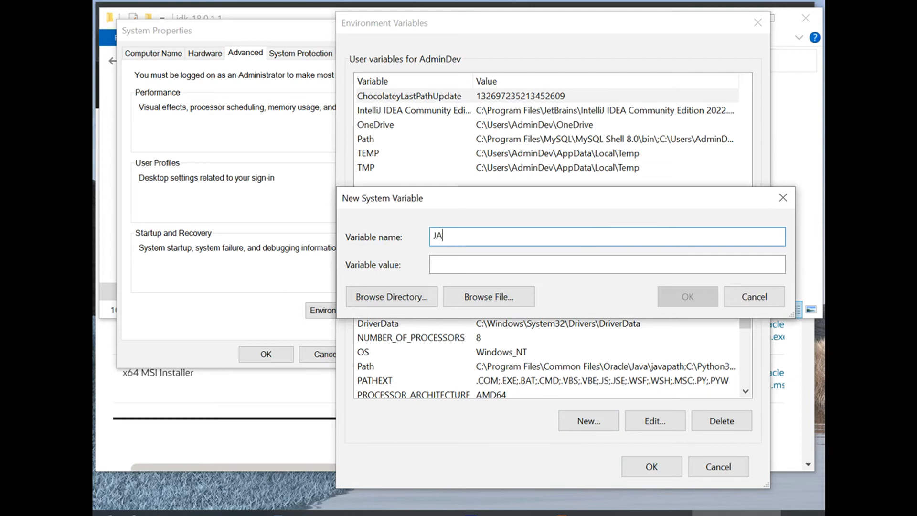
text(VA_HOME)
click(556, 265)
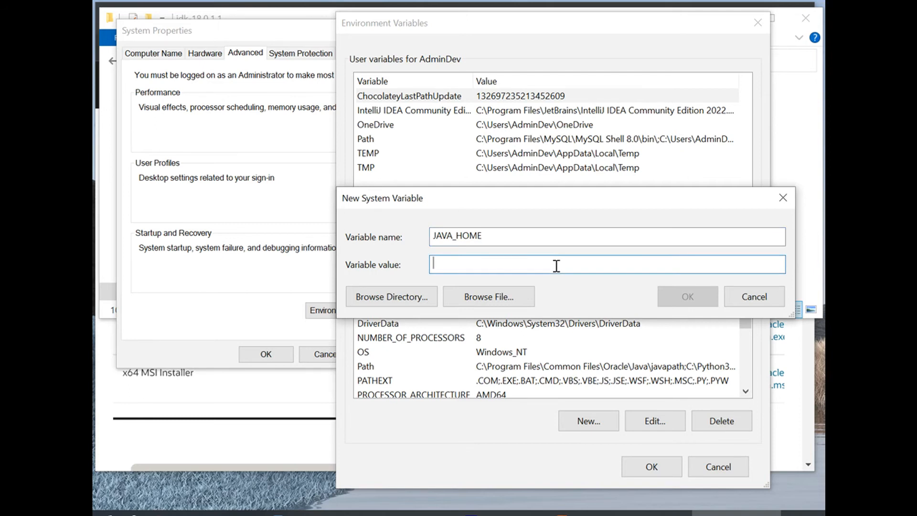
key(ctrl+v)
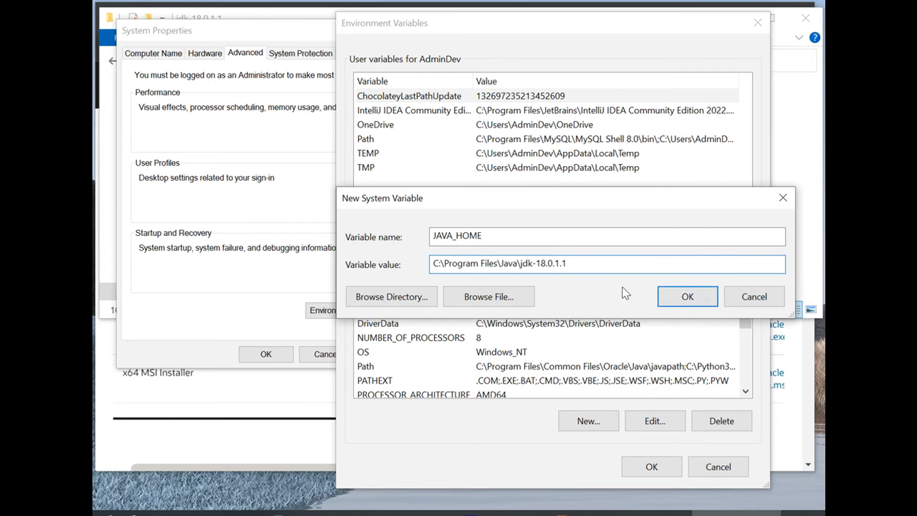
click(686, 296)
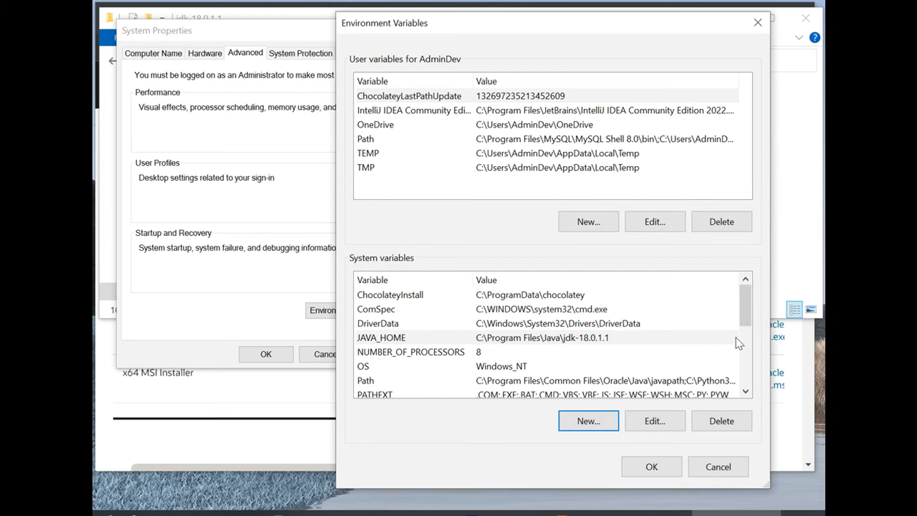
Add the entry C:\Program Files\Java\jdk-18.0.1.1\bin to the Path system variable
drag(747, 323, 748, 326)
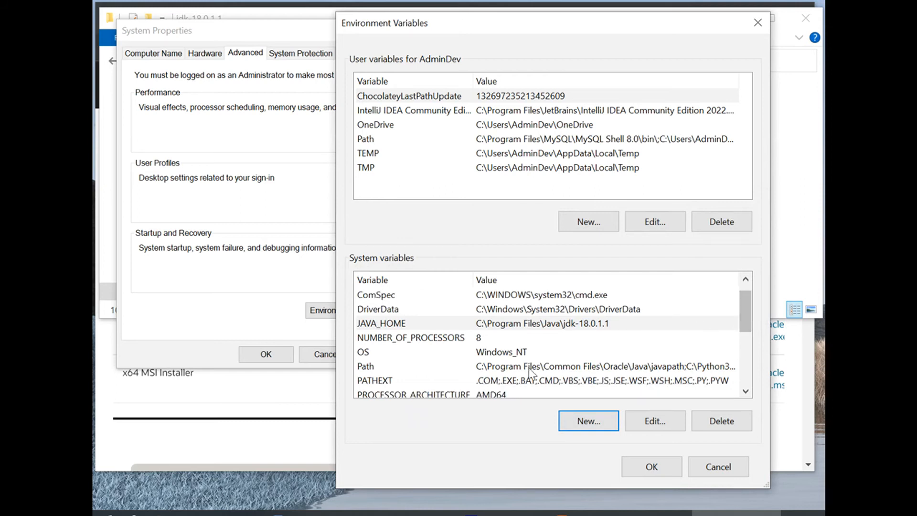
click(516, 367)
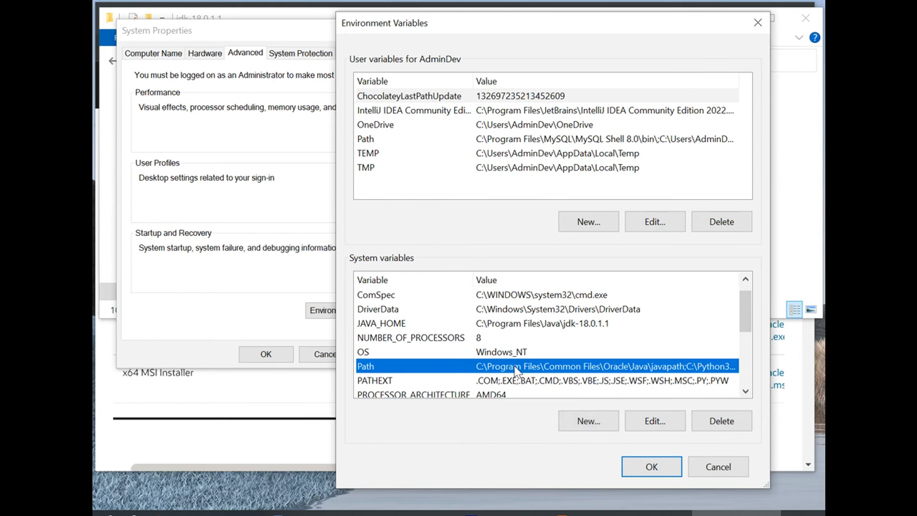
click(663, 424)
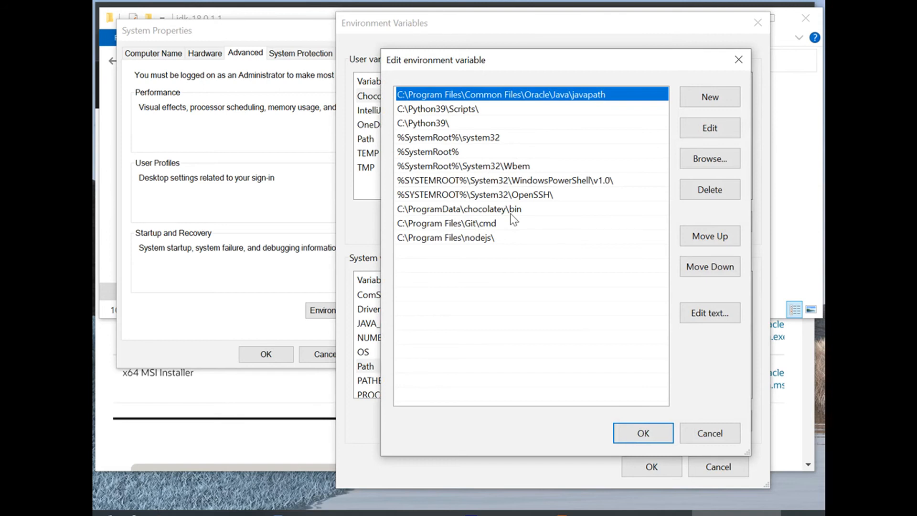
click(704, 93)
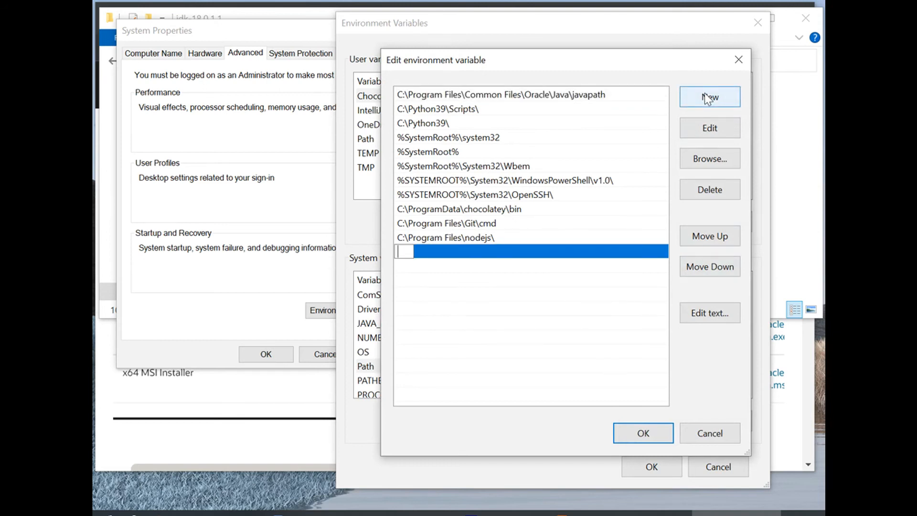
key(ctrl+v)
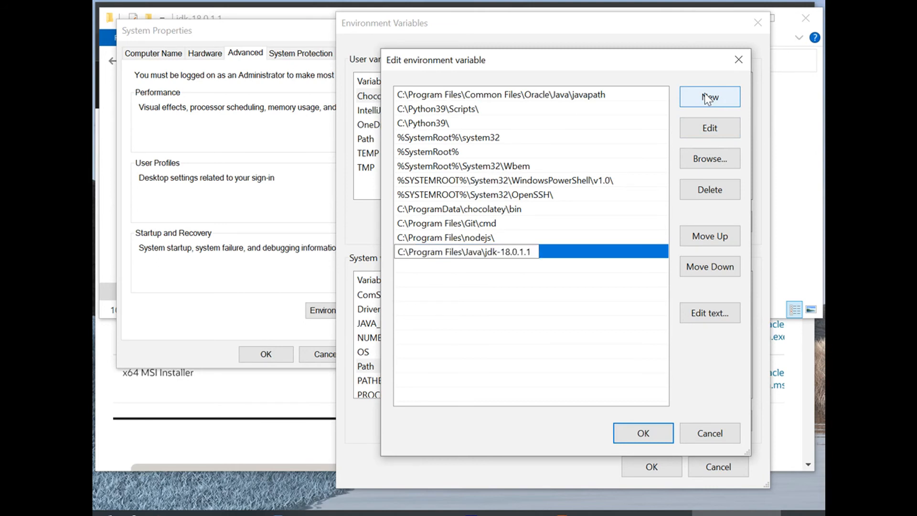
text(\bin)
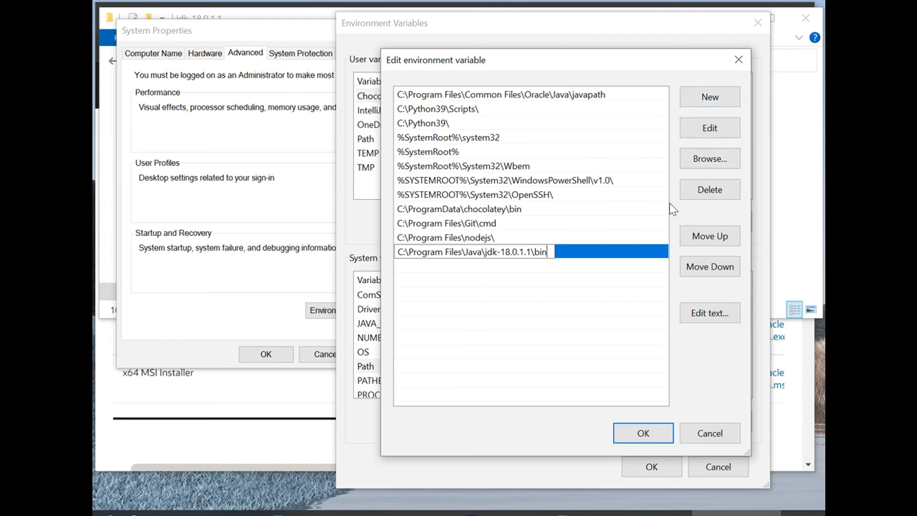
key(Return)
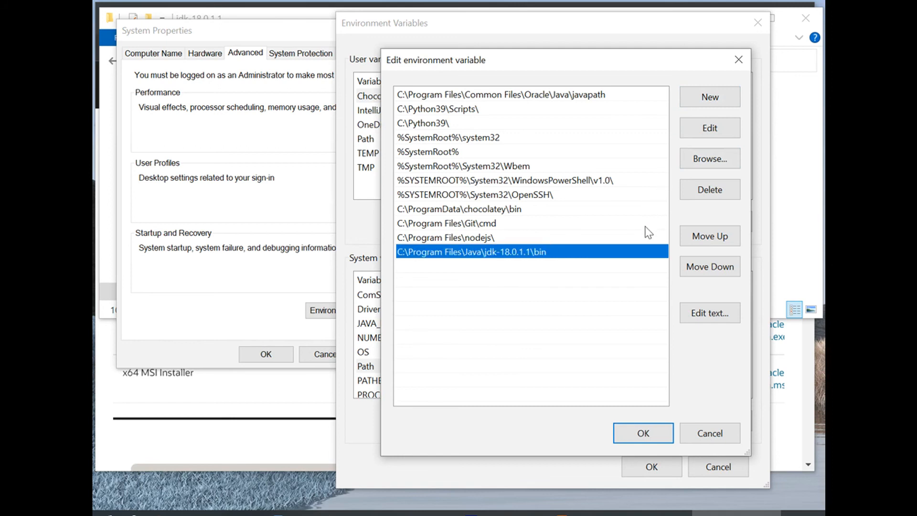
Move the jdk-18.0.1.1\bin entry to the first place in the Path list
click(701, 239)
click(701, 239)
click(701, 239)
click(701, 239)
click(701, 239)
click(701, 239)
click(701, 239)
click(701, 239)
click(701, 239)
click(701, 238)
click(701, 239)
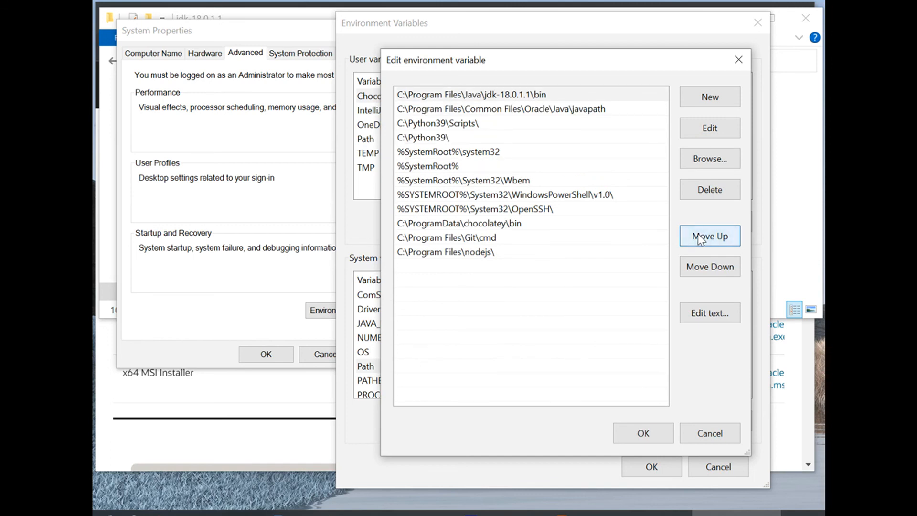
click(550, 96)
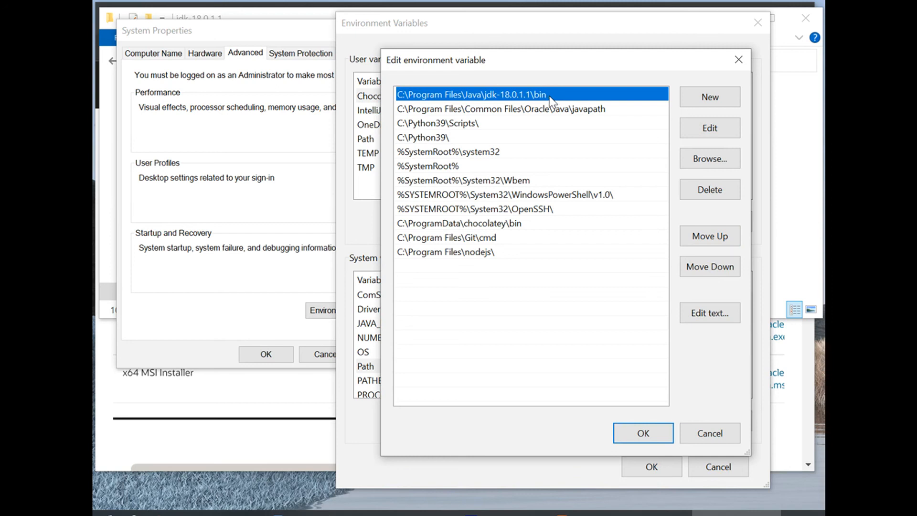
Accept the Path changes and close the Environment Variables and System Properties dialogs, saving the settings
click(637, 437)
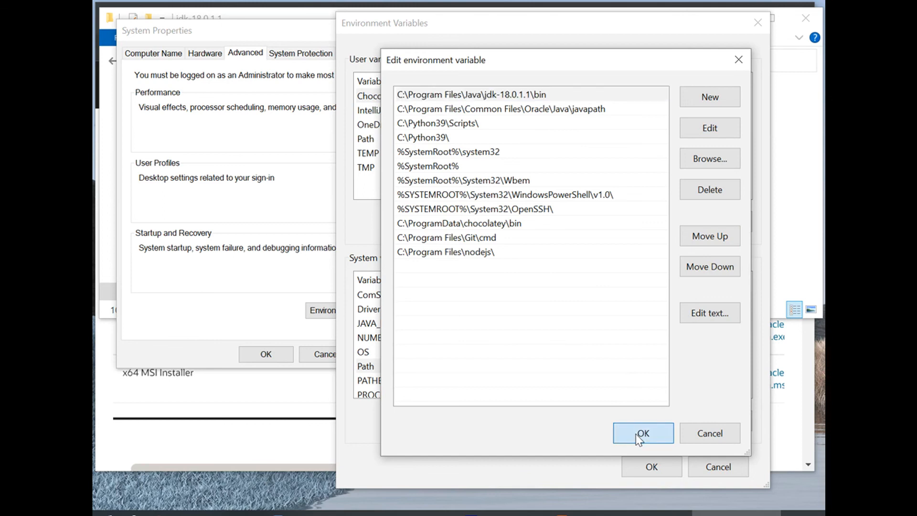
click(640, 470)
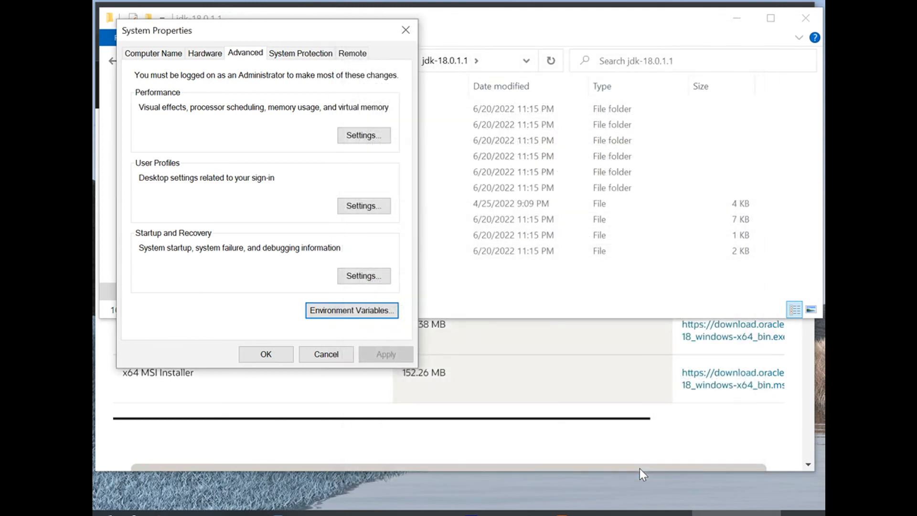
click(266, 354)
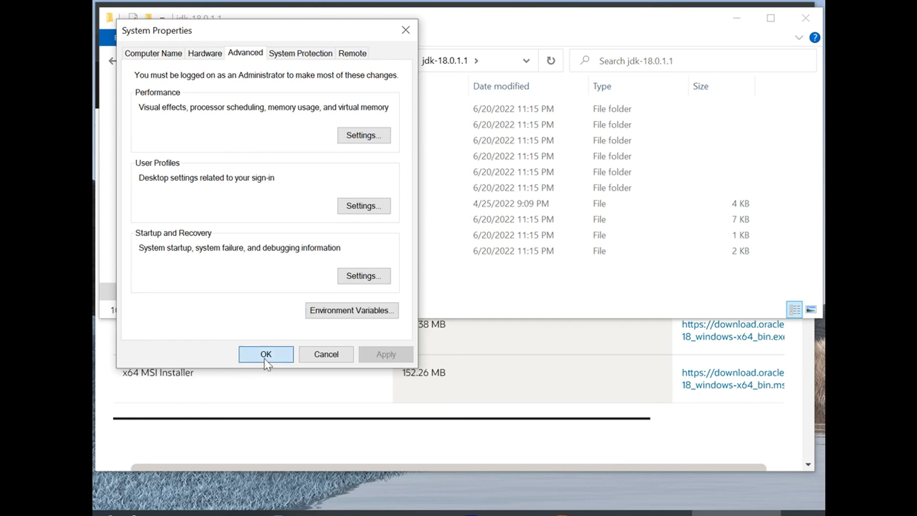